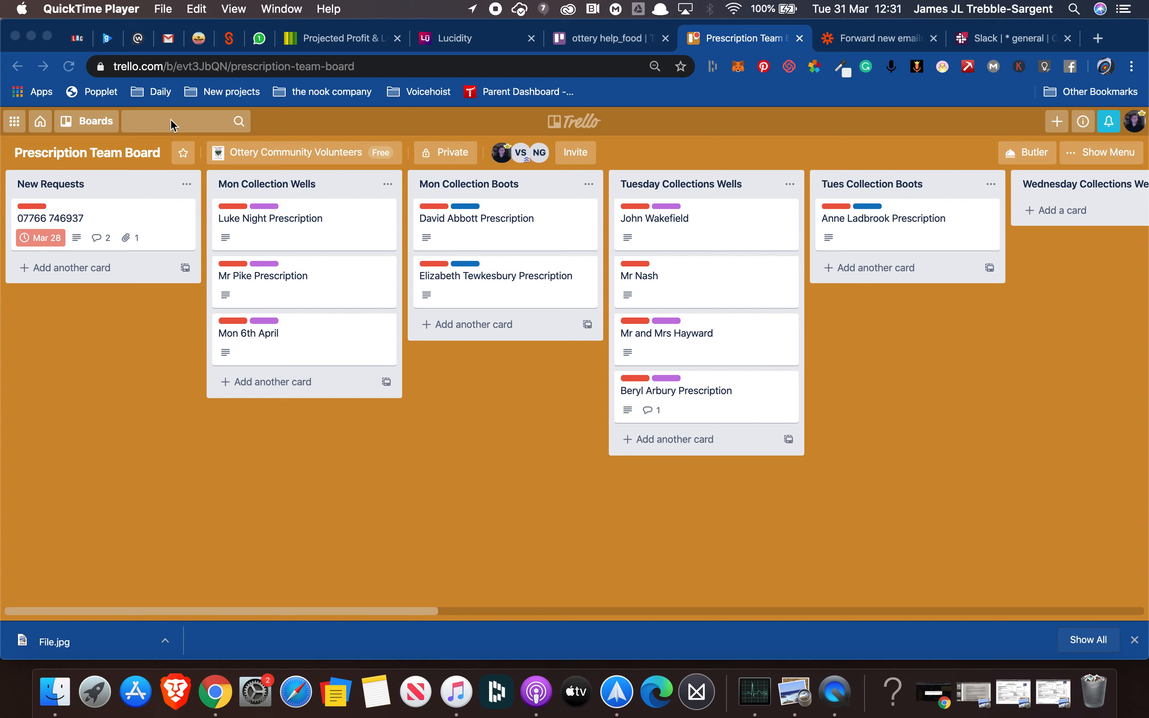
Open the phone-number card in the New Requests list of the Prescription Team Board
{"action": "left_click", "coordinate": [90, 217]}
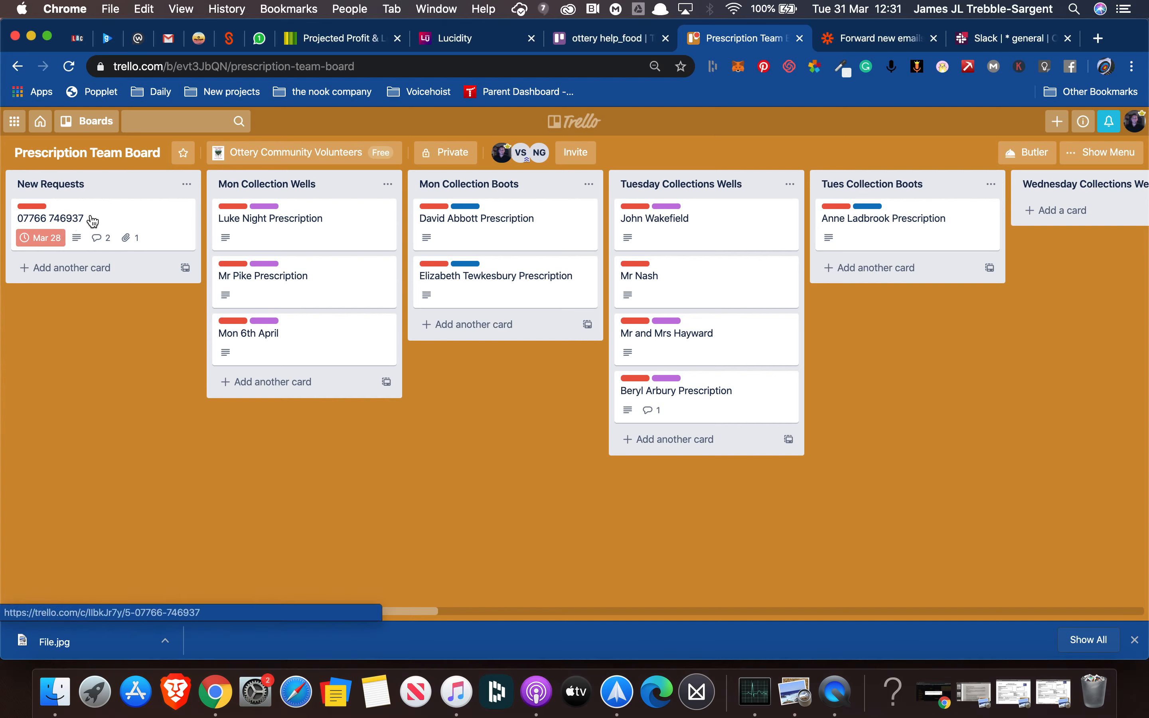
{"action": "left_click", "coordinate": [100, 226]}
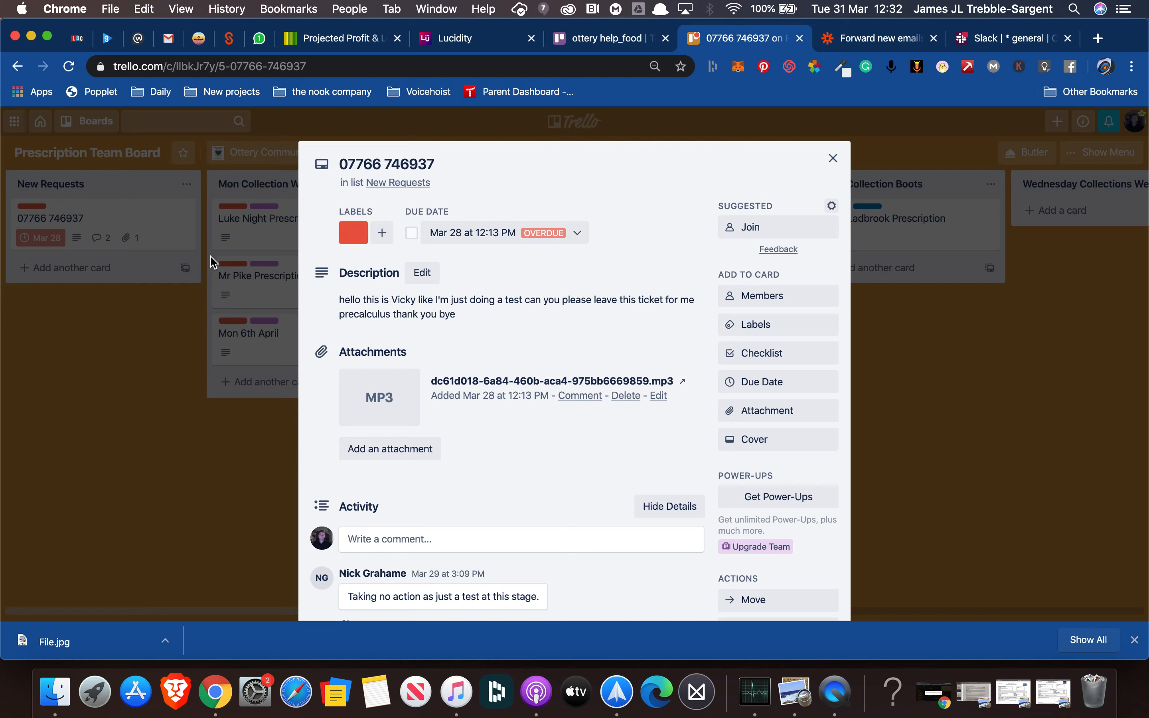
Show the label picker for the phone-number card, which currently has only the red label
{"action": "left_click", "coordinate": [354, 234]}
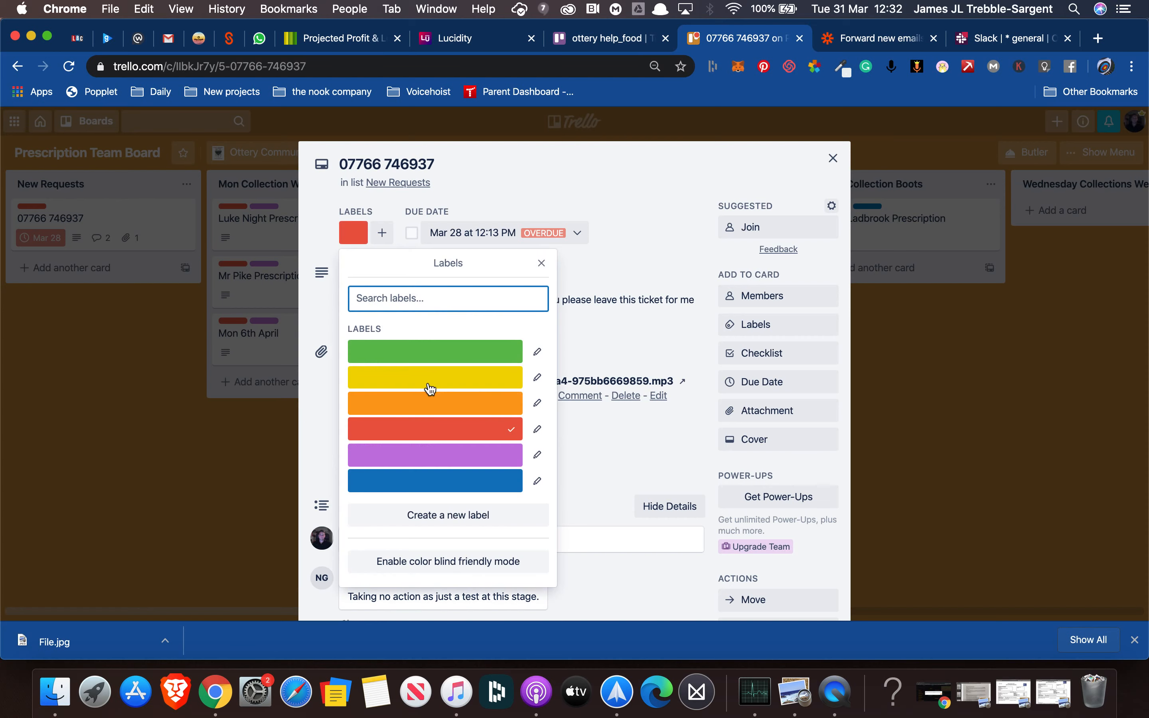
Swap the card's red label for yellow, then move the card into Mon Collection Boots
{"action": "left_click", "coordinate": [464, 384]}
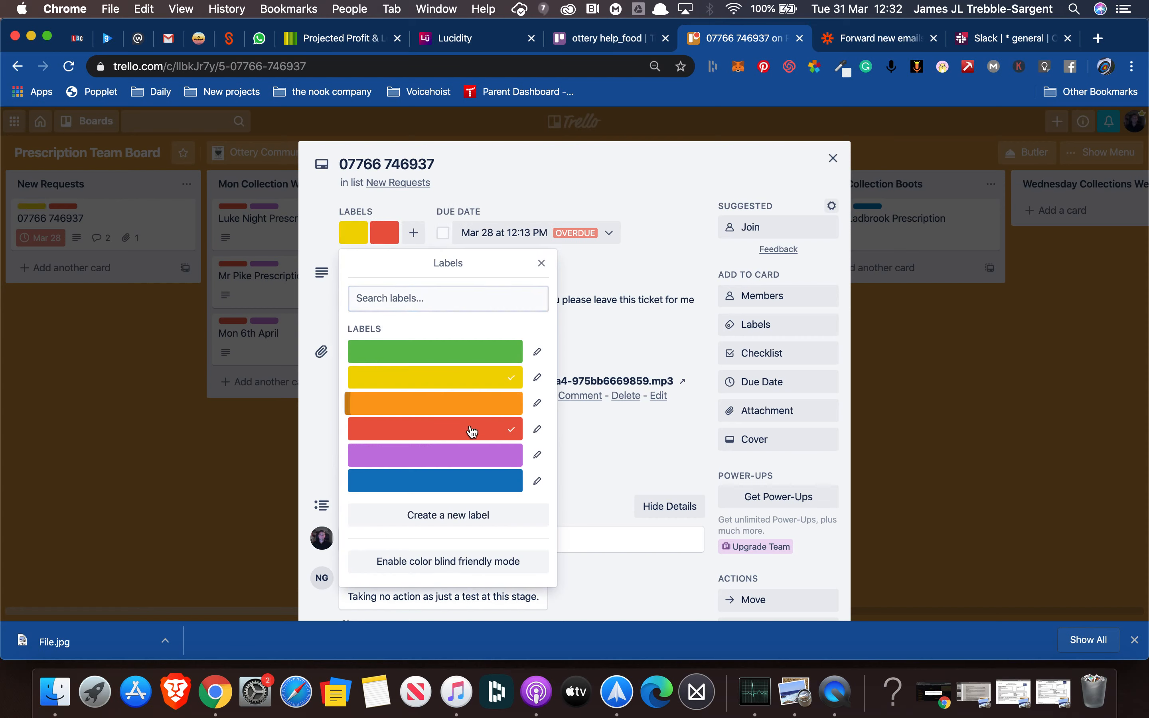
{"action": "left_click", "coordinate": [472, 431]}
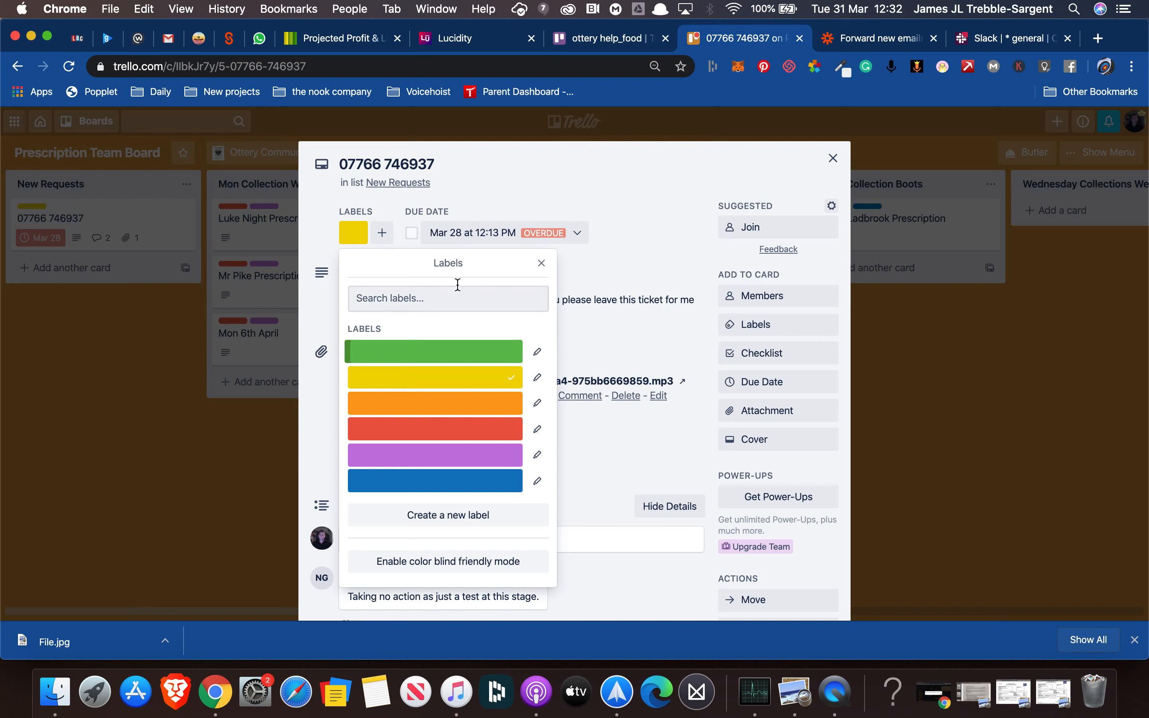
{"action": "left_click", "coordinate": [541, 263]}
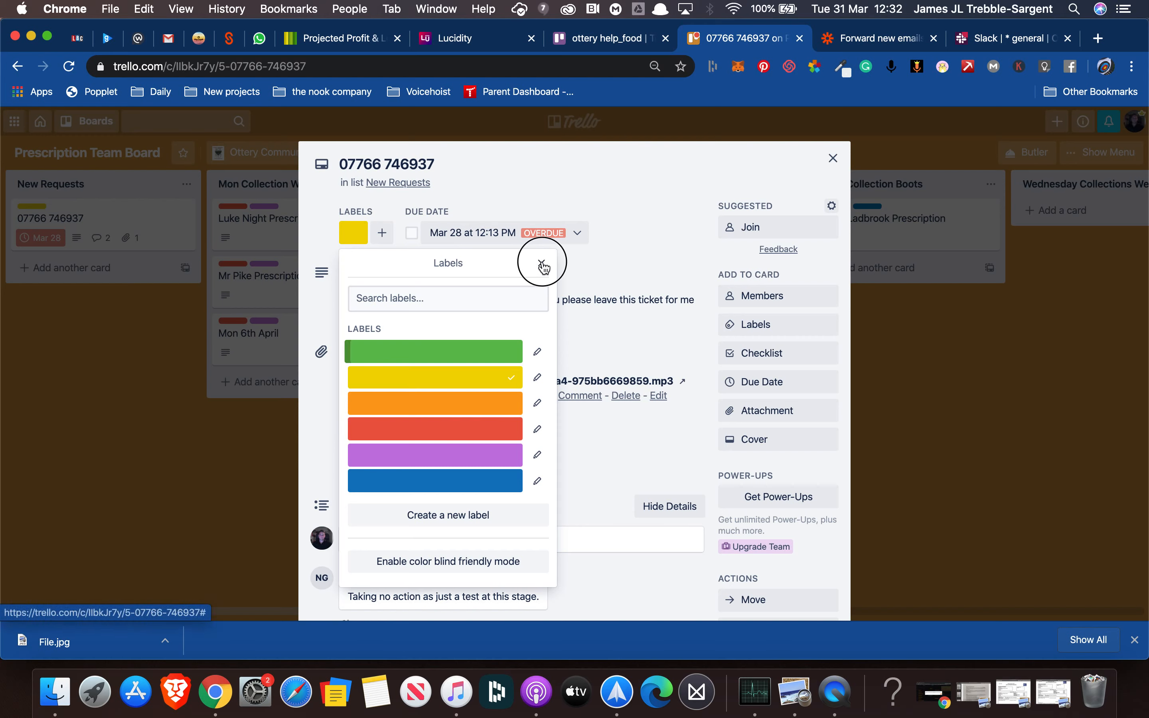
{"action": "left_click", "coordinate": [829, 157]}
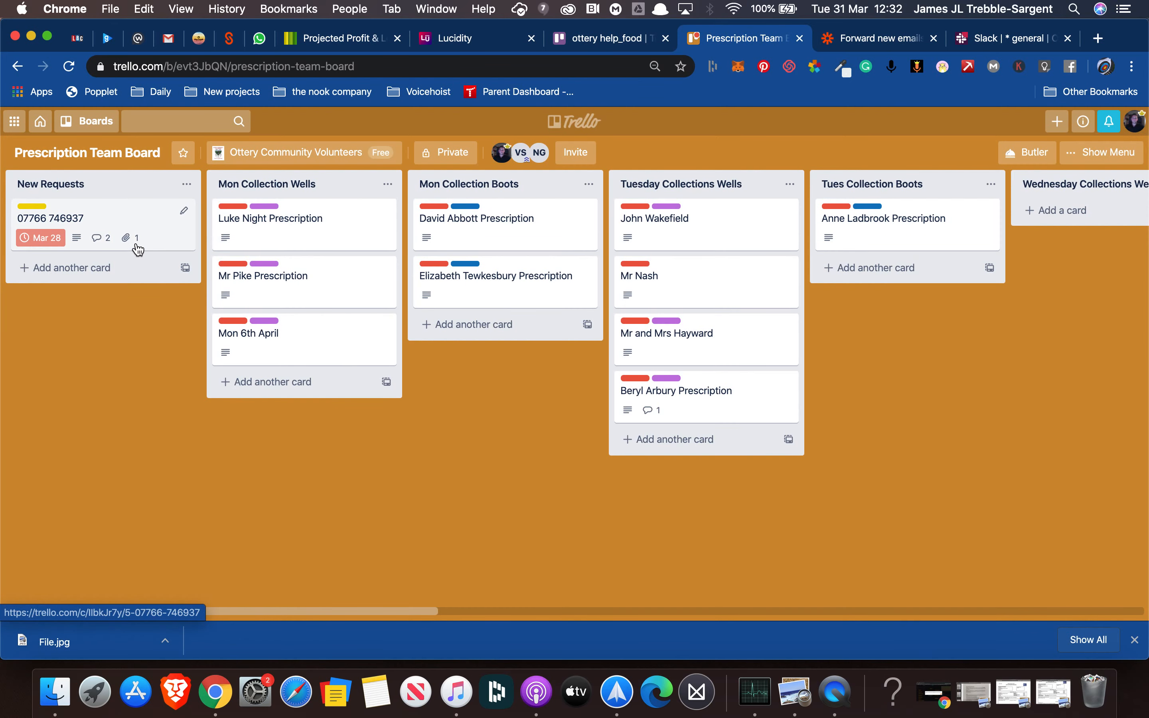
{"action": "left_click_drag", "start_coordinate": [114, 215], "coordinate": [467, 250]}
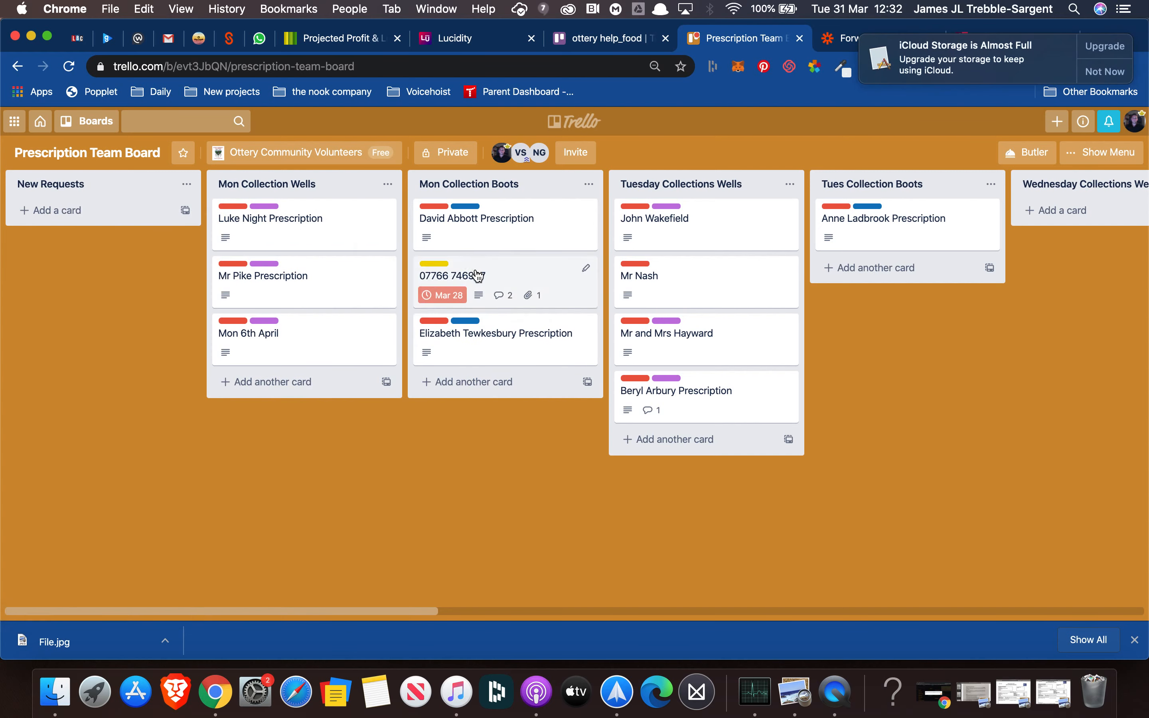
Relabel the phone-number card with red and blue, removing the yellow label
{"action": "left_click", "coordinate": [475, 265]}
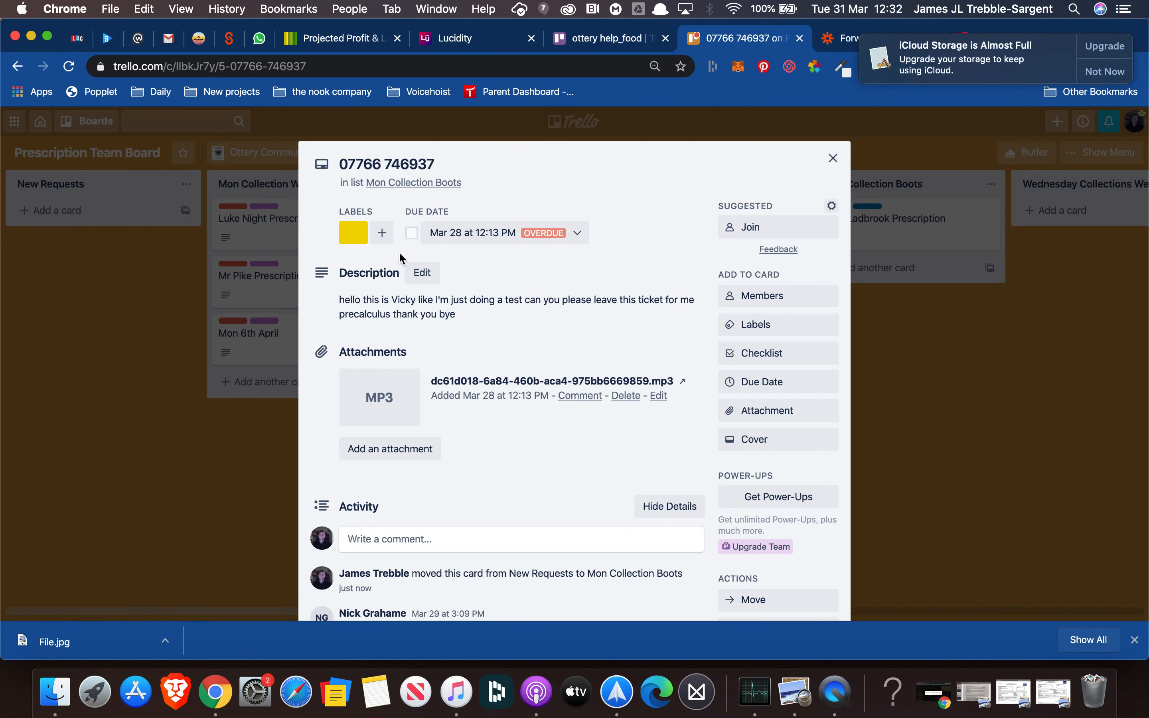
{"action": "left_click", "coordinate": [379, 234]}
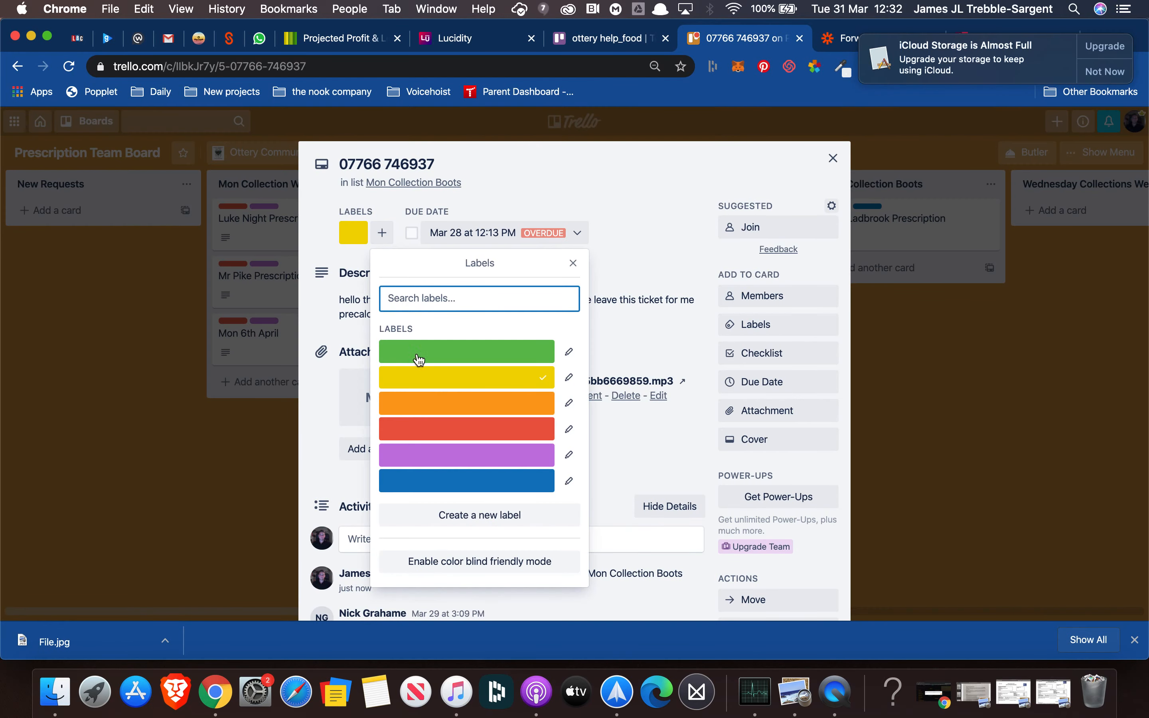
{"action": "left_click", "coordinate": [435, 427]}
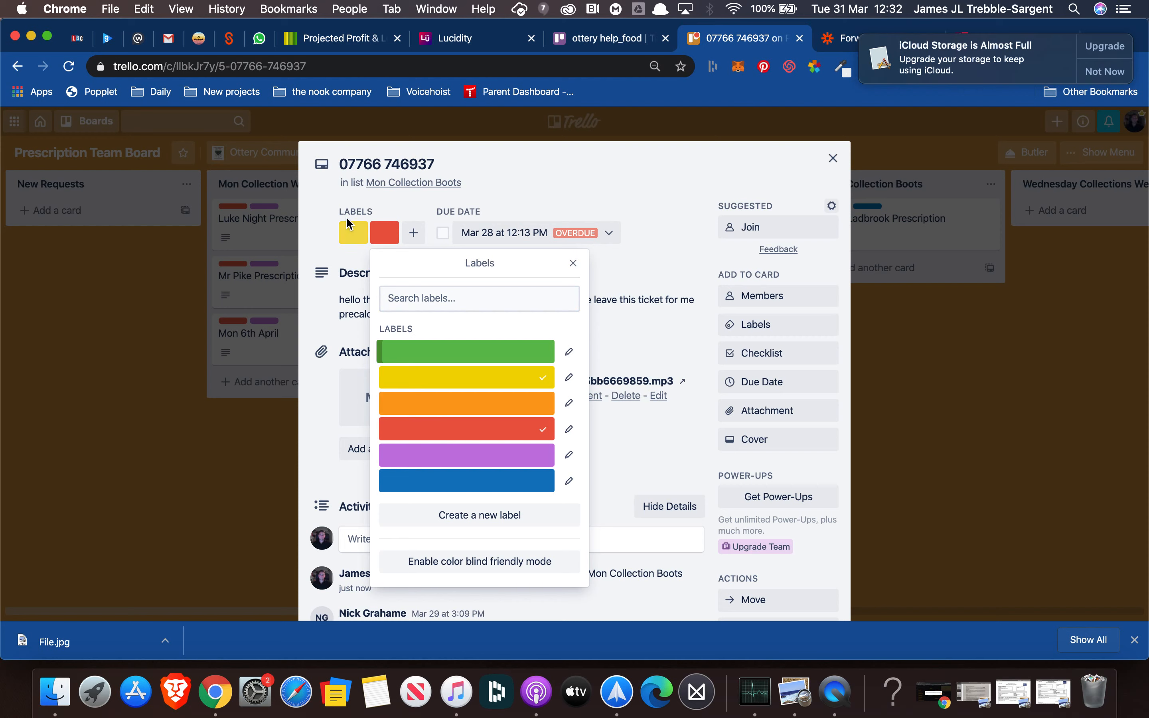
{"action": "left_click", "coordinate": [437, 381]}
{"action": "left_click", "coordinate": [451, 483]}
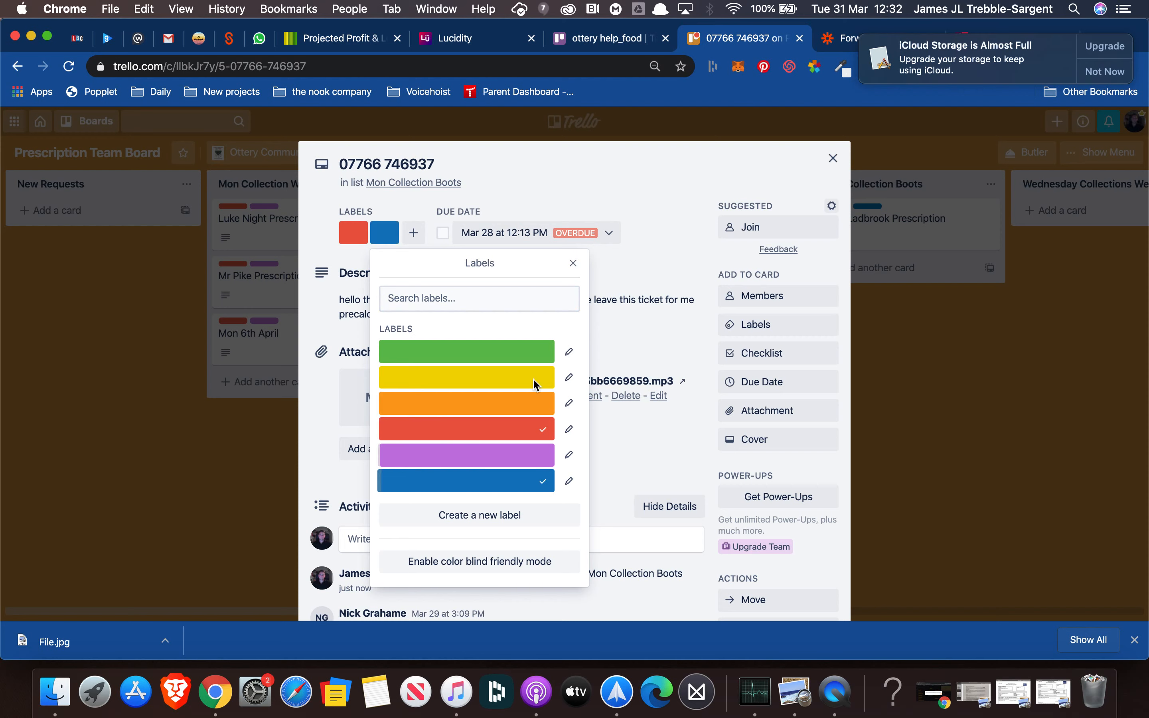
{"action": "left_click", "coordinate": [573, 264]}
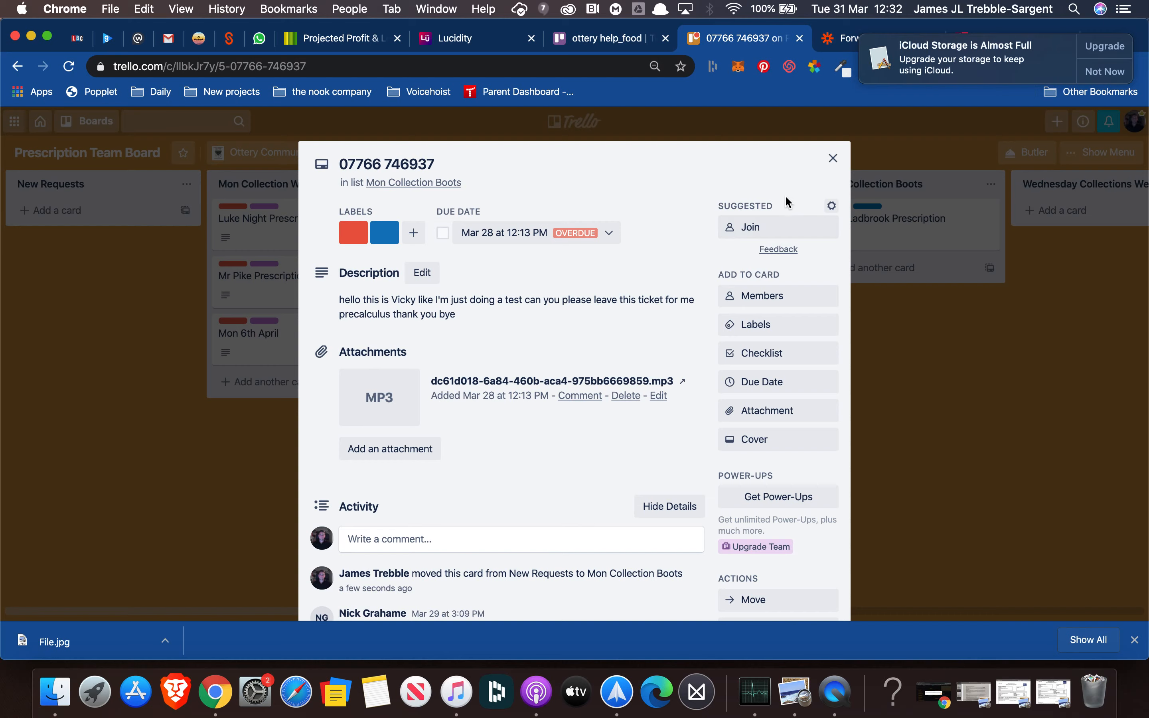
{"action": "left_click", "coordinate": [833, 158]}
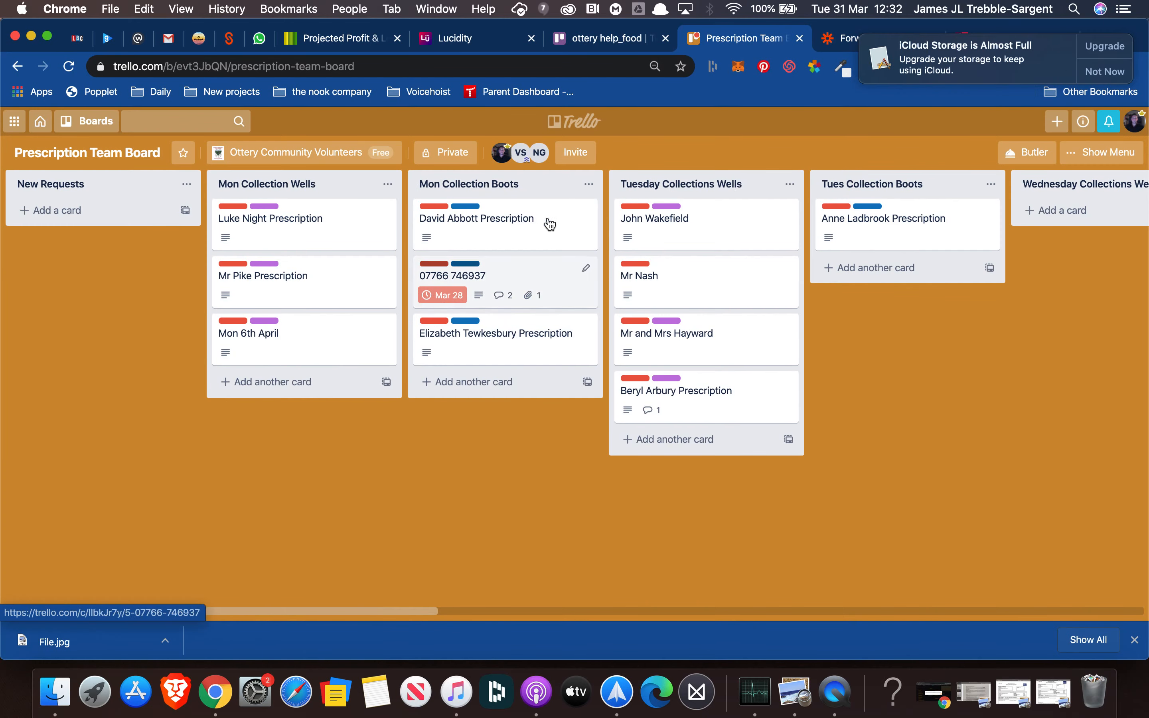
{"action": "left_click", "coordinate": [517, 235]}
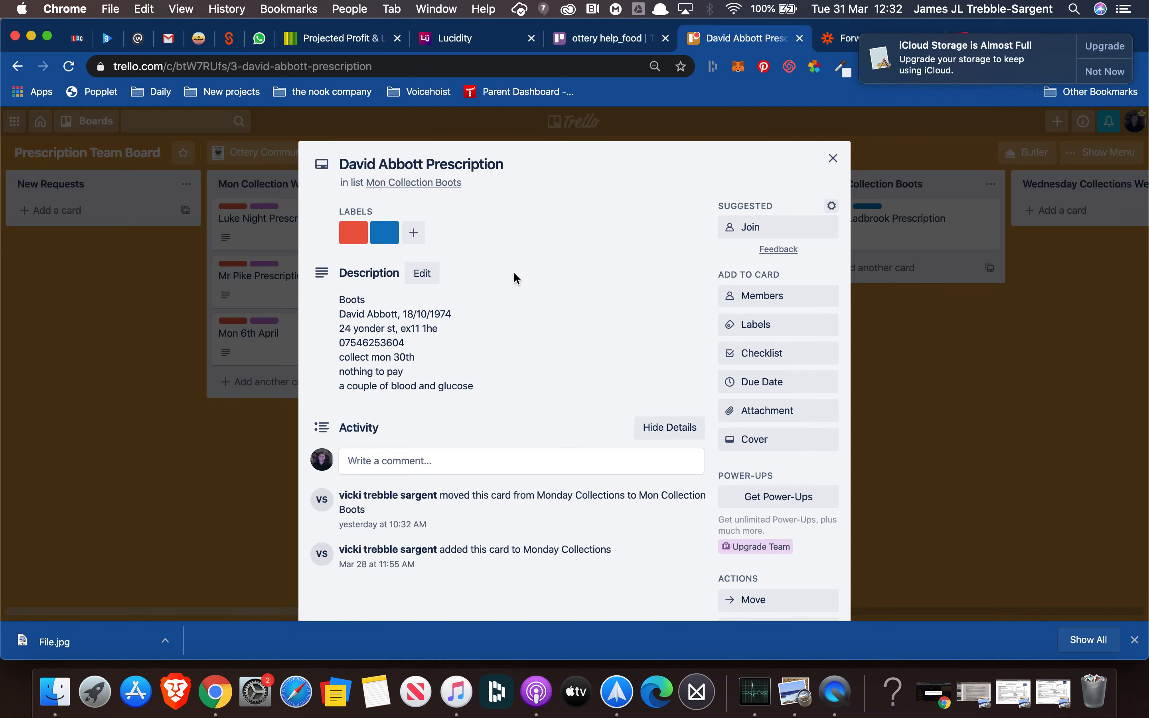
Close the other prescription card and drag the phone-number card back into New Requests
{"action": "left_click", "coordinate": [832, 158]}
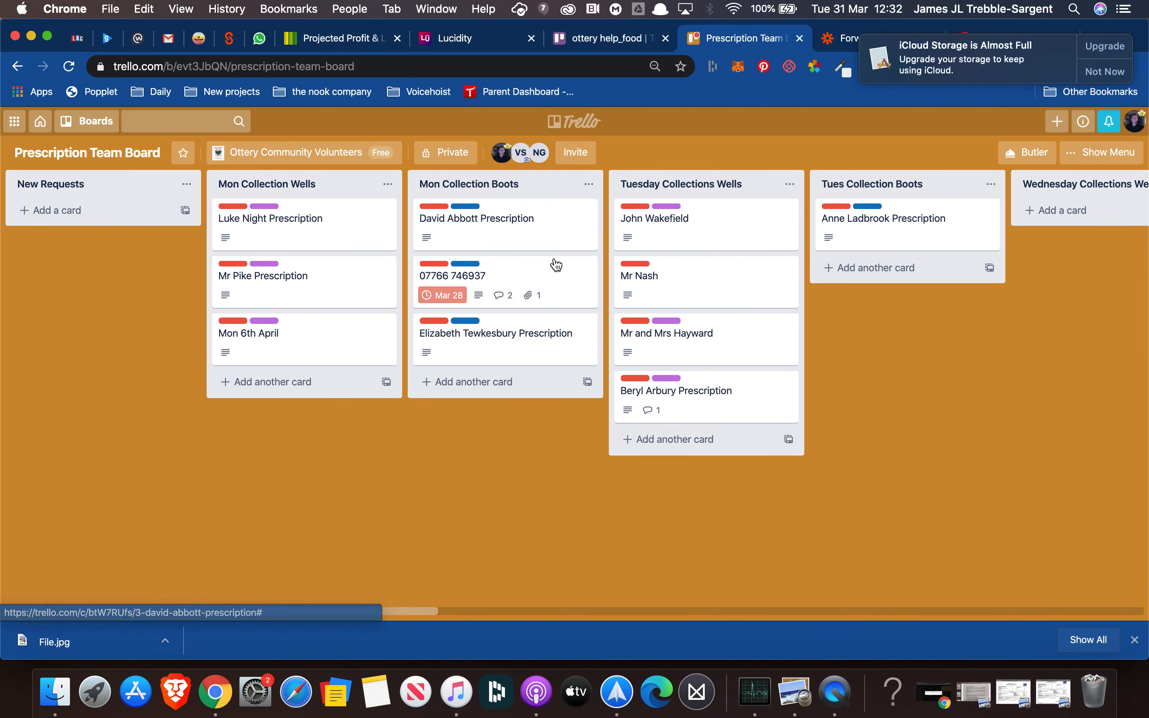
{"action": "left_click_drag", "start_coordinate": [513, 284], "coordinate": [118, 228]}
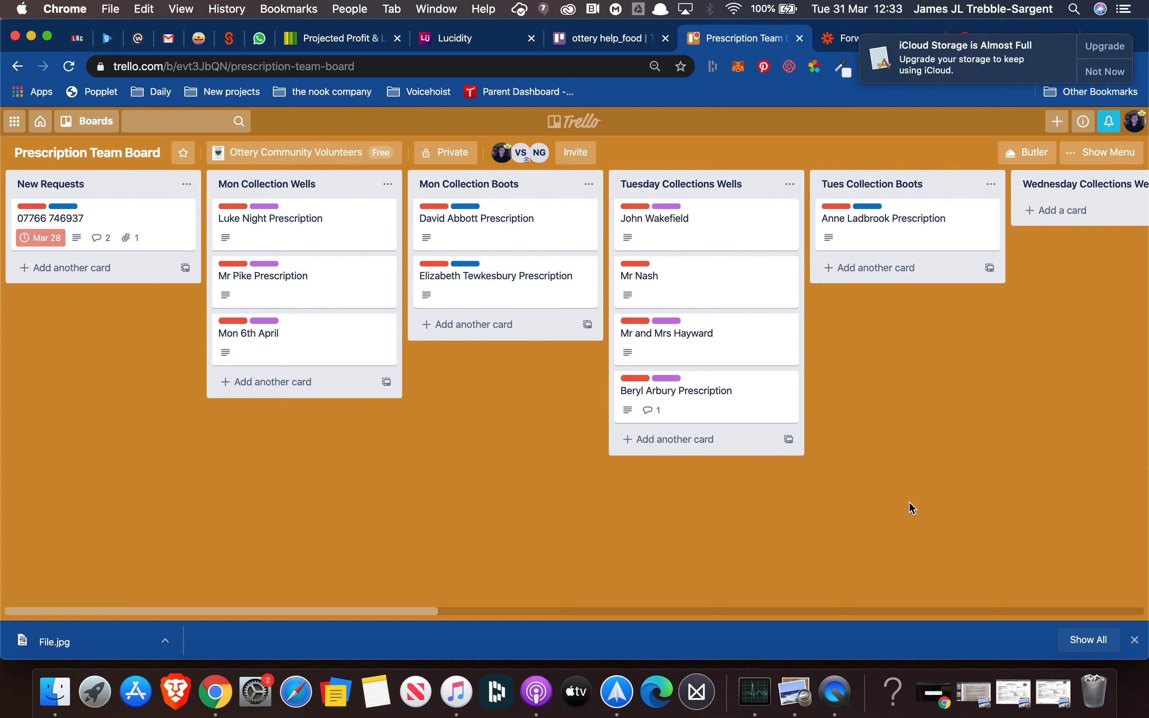
{"action": "left_click_drag", "start_coordinate": [291, 612], "coordinate": [917, 459]}
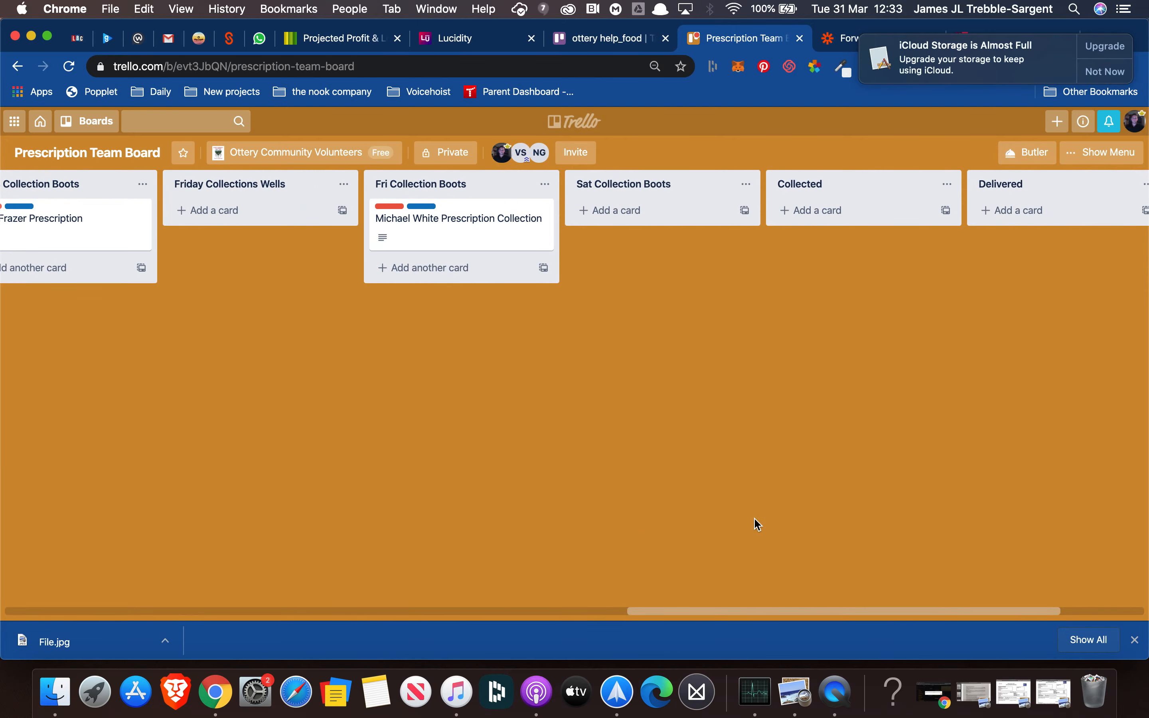
{"action": "left_click_drag", "start_coordinate": [737, 614], "coordinate": [82, 599]}
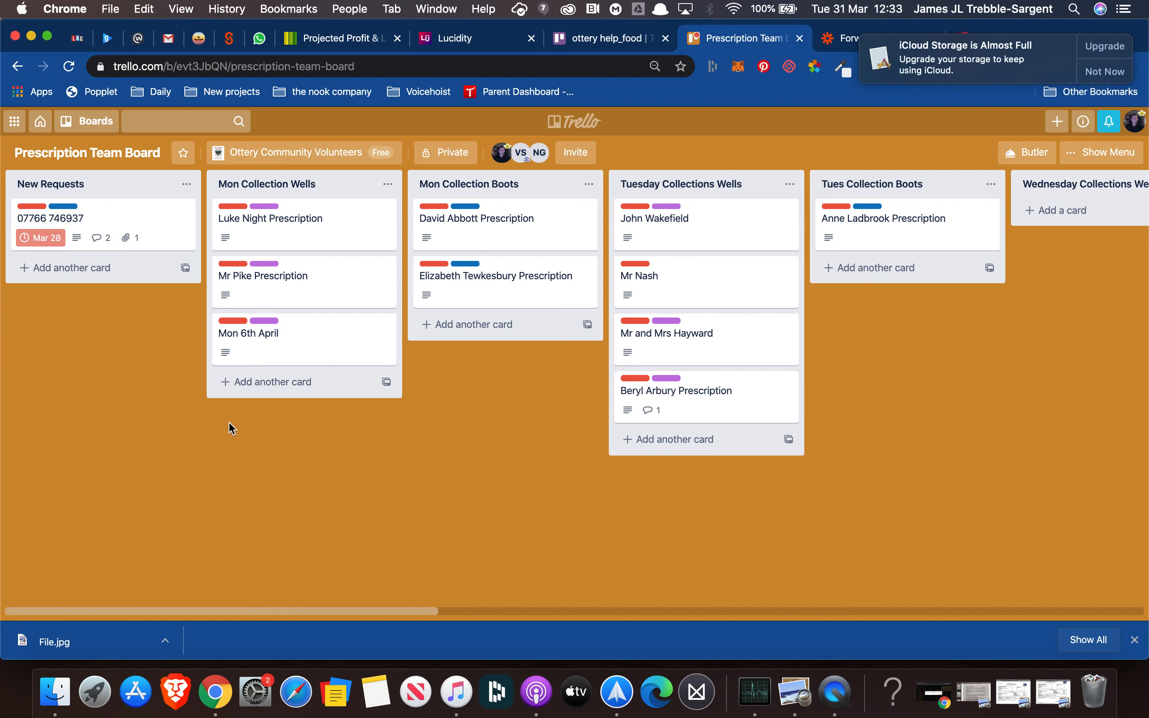
{"action": "left_click", "coordinate": [103, 221]}
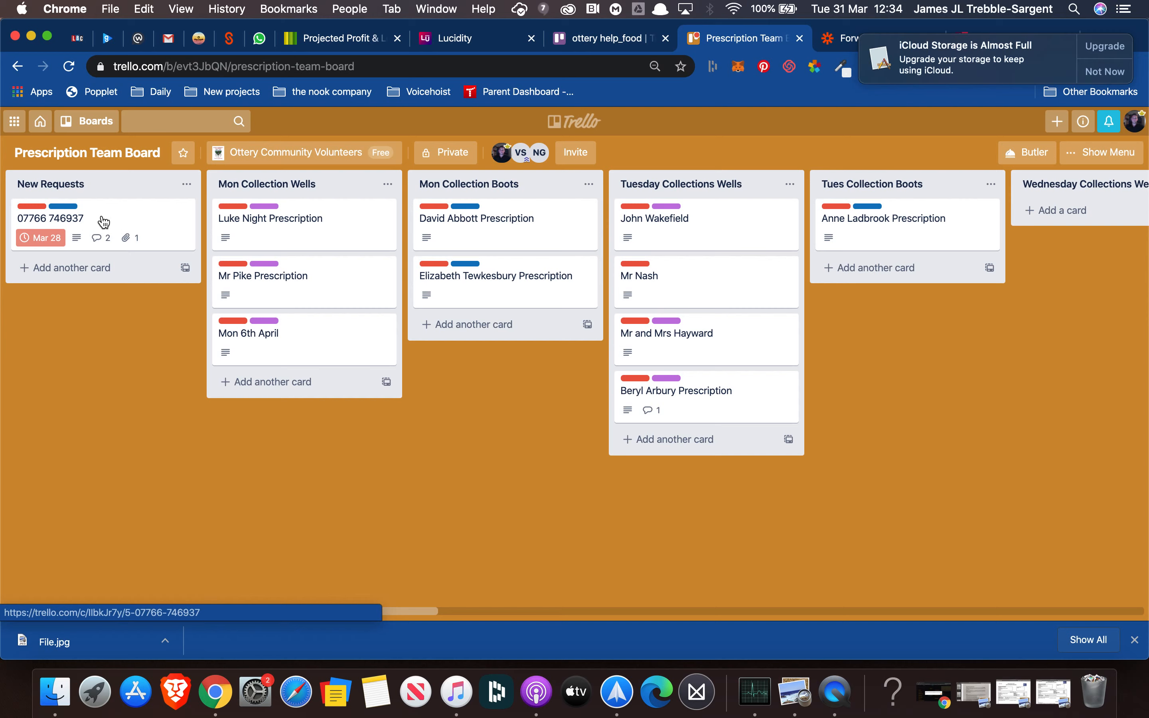
Post a comment containing the caller's phone number on the New Requests card
{"action": "left_click", "coordinate": [104, 221]}
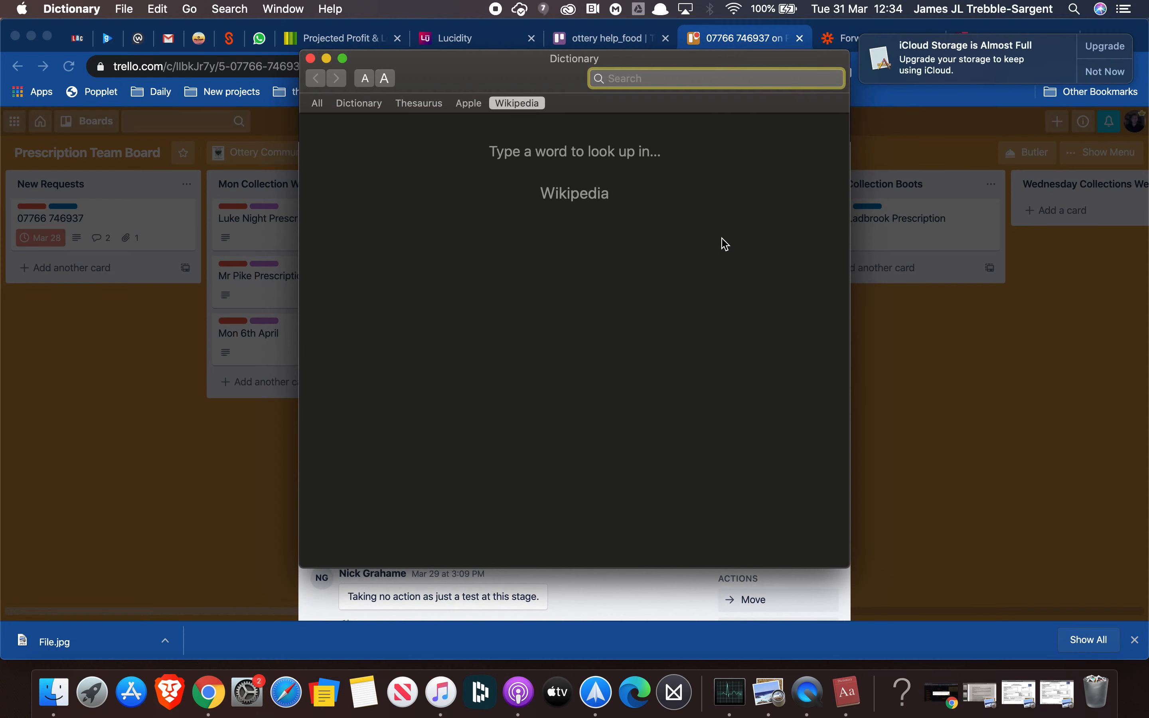
{"action": "left_click", "coordinate": [928, 479]}
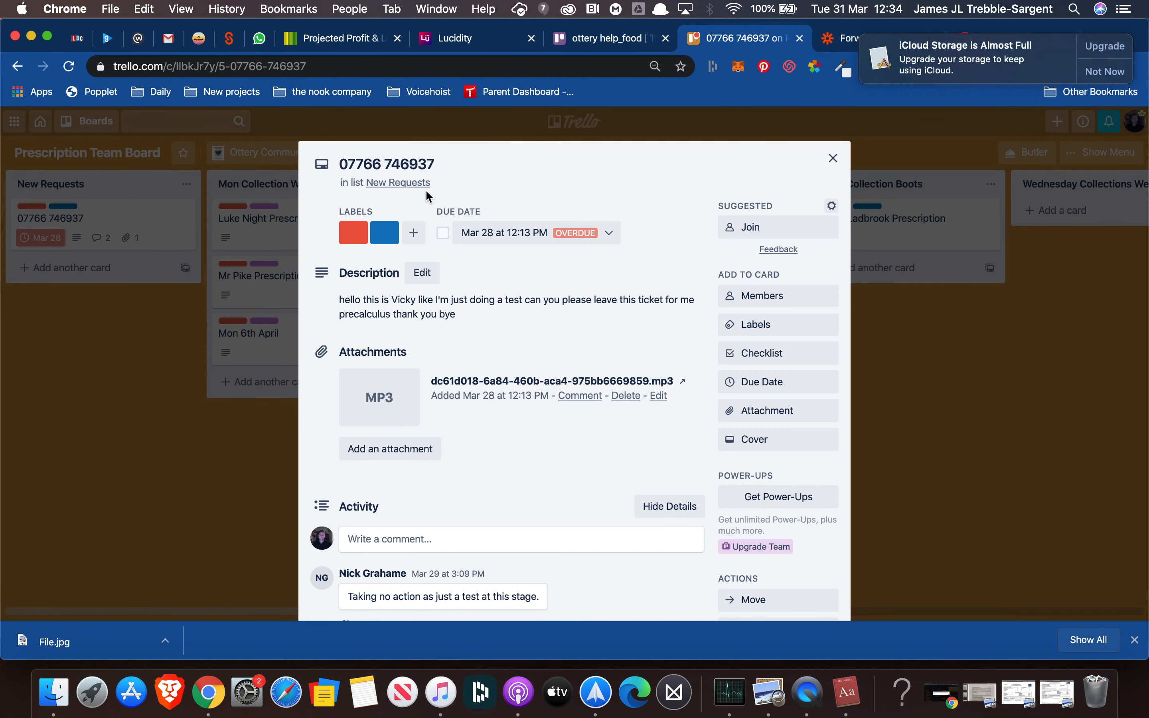
{"action": "left_click", "coordinate": [433, 164]}
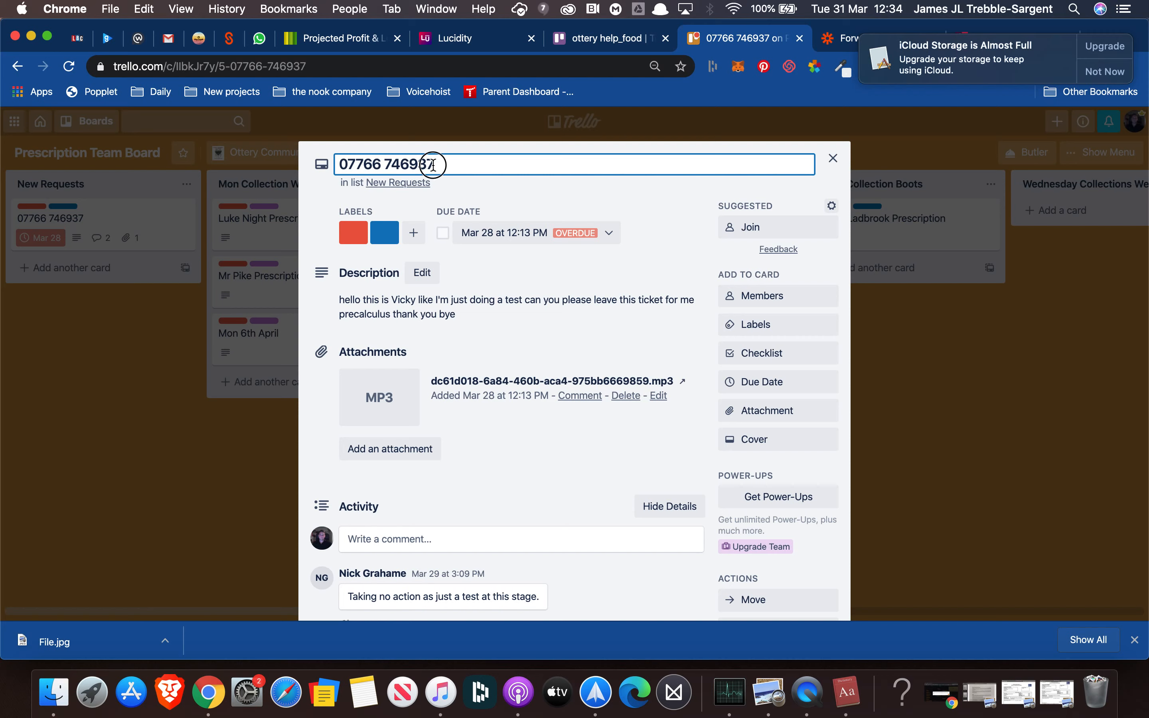
{"action": "left_click_drag", "start_coordinate": [431, 164], "coordinate": [294, 165]}
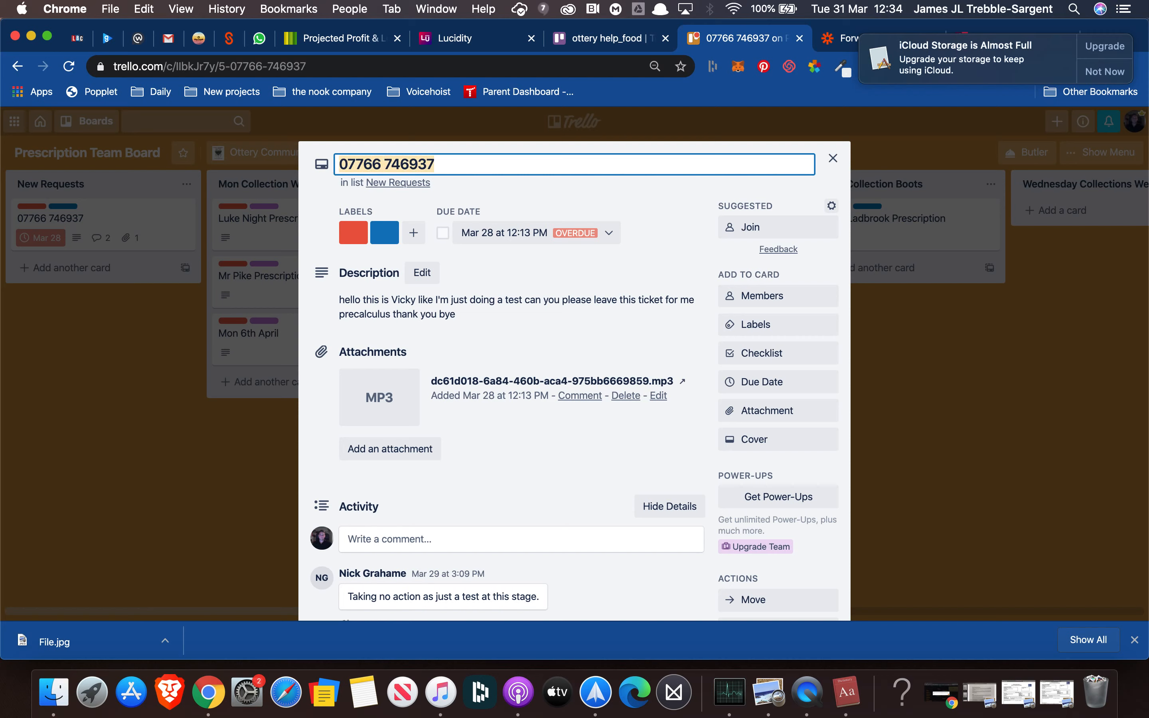
{"action": "left_click", "coordinate": [458, 539]}
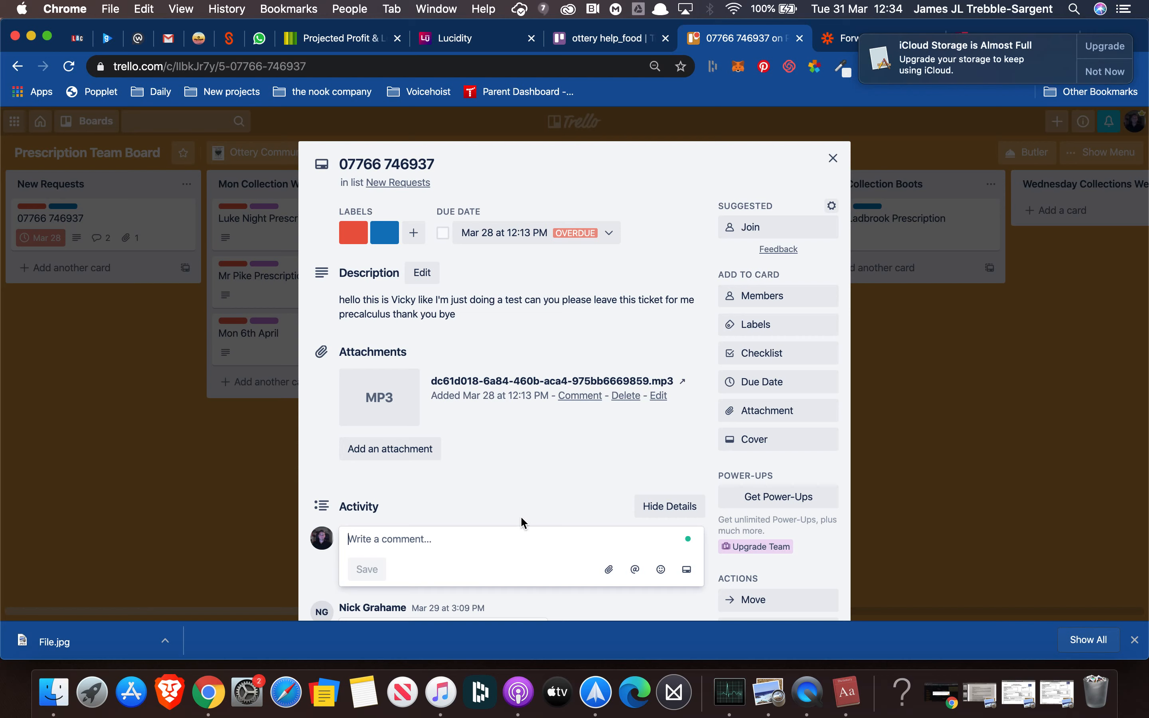
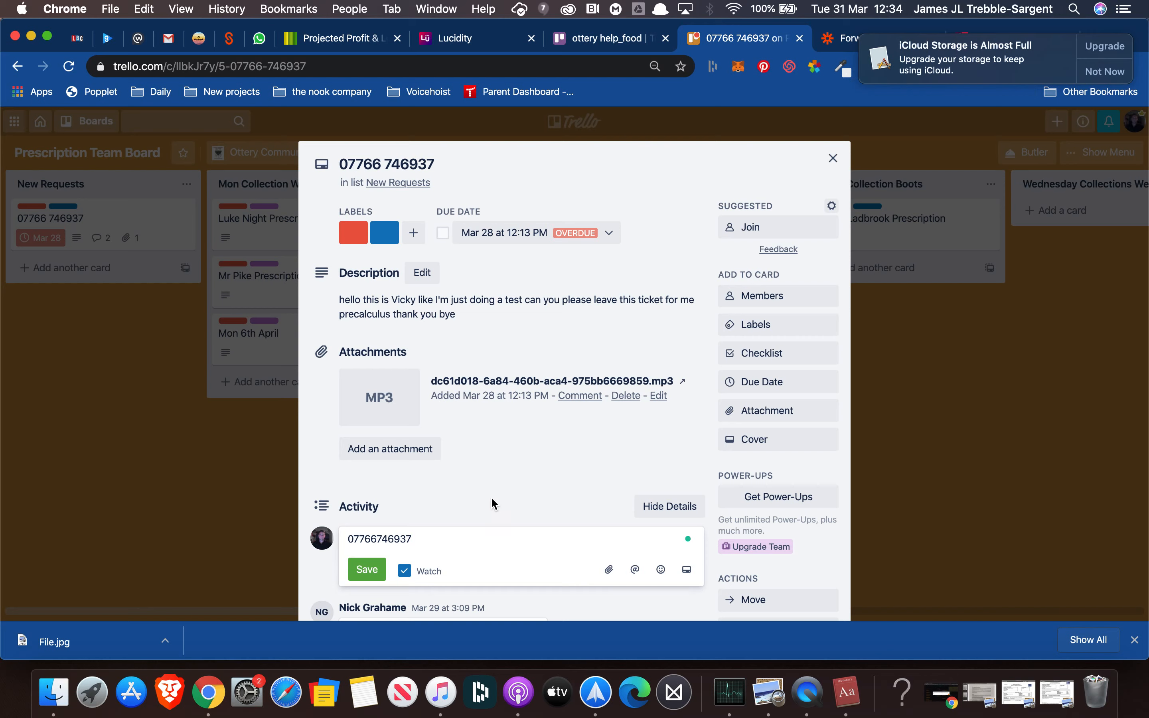
{"action": "left_click", "coordinate": [363, 570]}
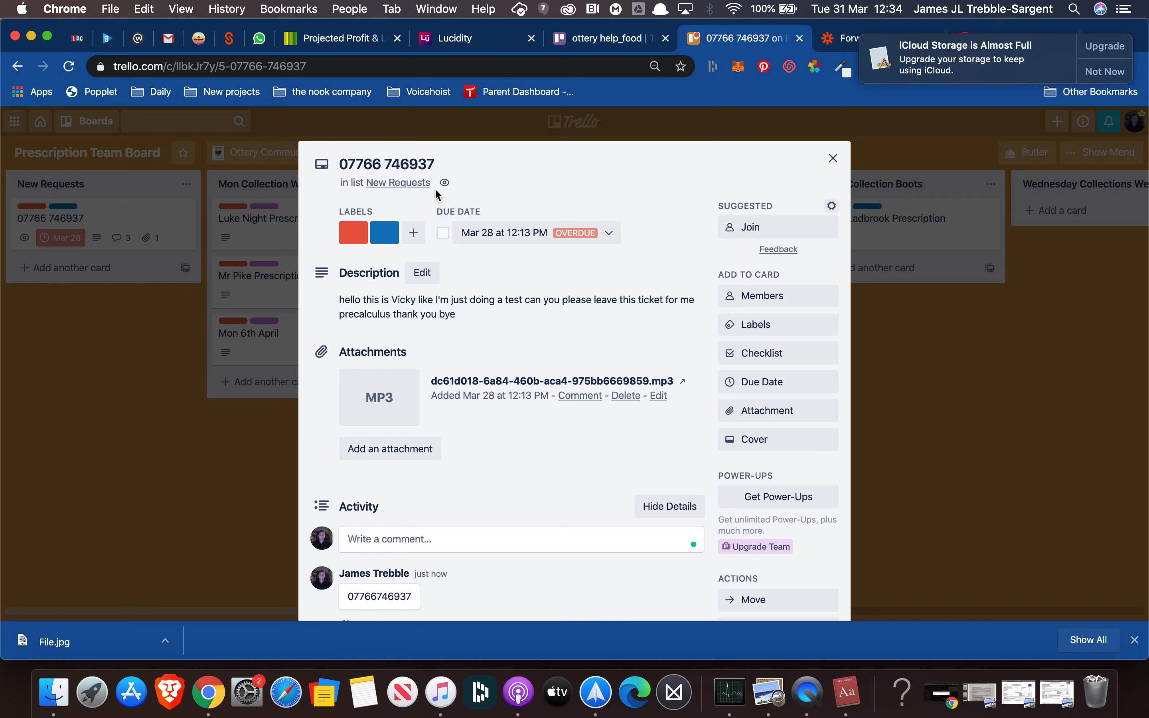
Retitle the card with the caller's first name followed by 'Test Pre', then close the card
{"action": "left_click", "coordinate": [440, 158]}
{"action": "key", "text": "BackSpace"}
{"action": "key", "text": "BackSpace"}
{"action": "key", "text": "BackSpace"}
{"action": "key", "text": "BackSpace"}
{"action": "key", "text": "BackSpace"}
{"action": "key", "text": "BackSpace"}
{"action": "key", "text": "BackSpace"}
{"action": "key", "text": "BackSpace"}
{"action": "key", "text": "BackSpace"}
{"action": "key", "text": "BackSpace"}
{"action": "type", "text": "Vicki Test"}
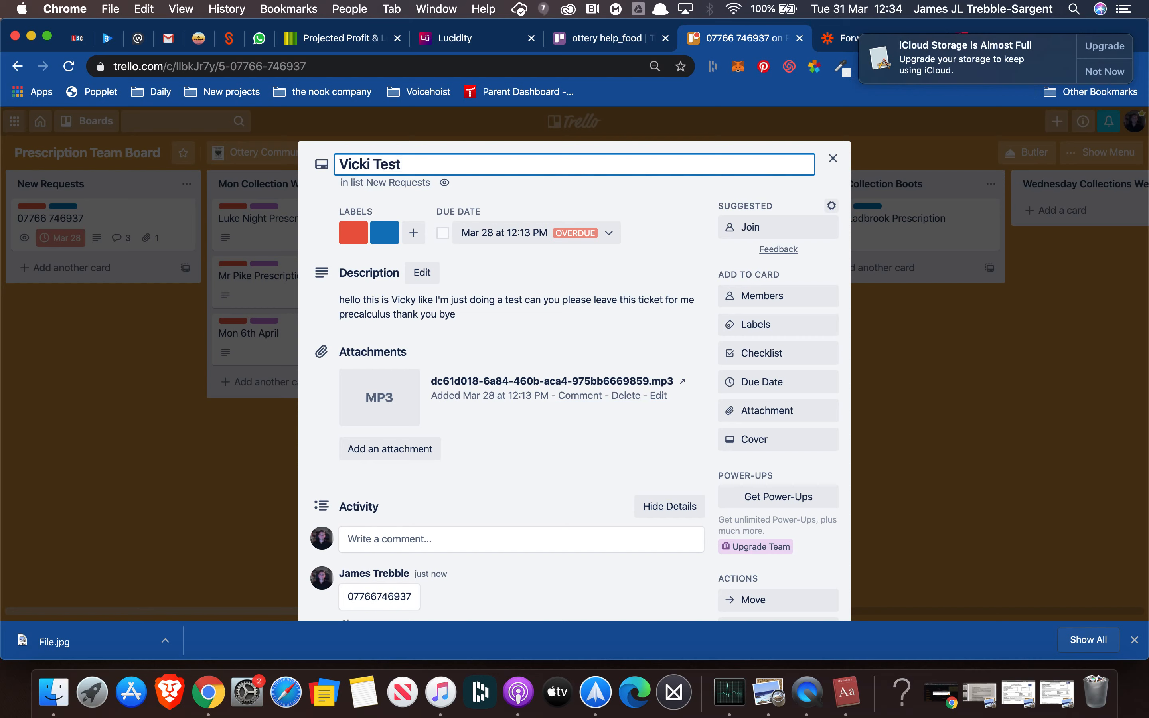
{"action": "type", "text": " Precfrip"}
{"action": "key", "text": "Return"}
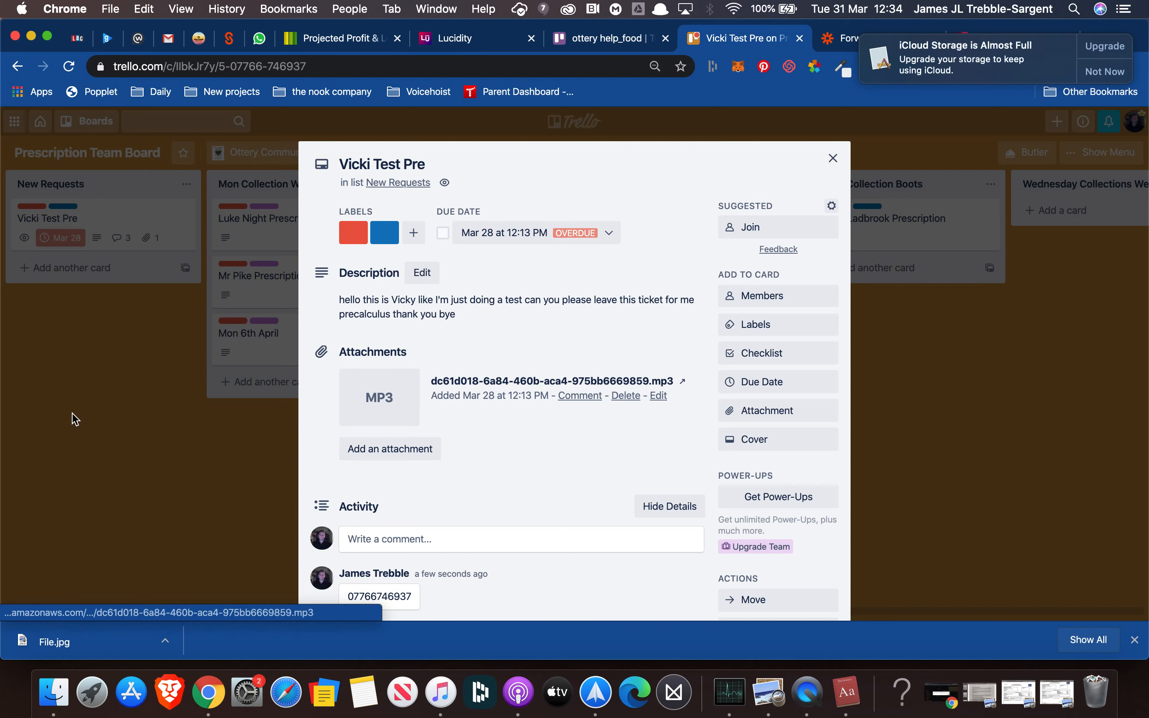
{"action": "left_click", "coordinate": [833, 158]}
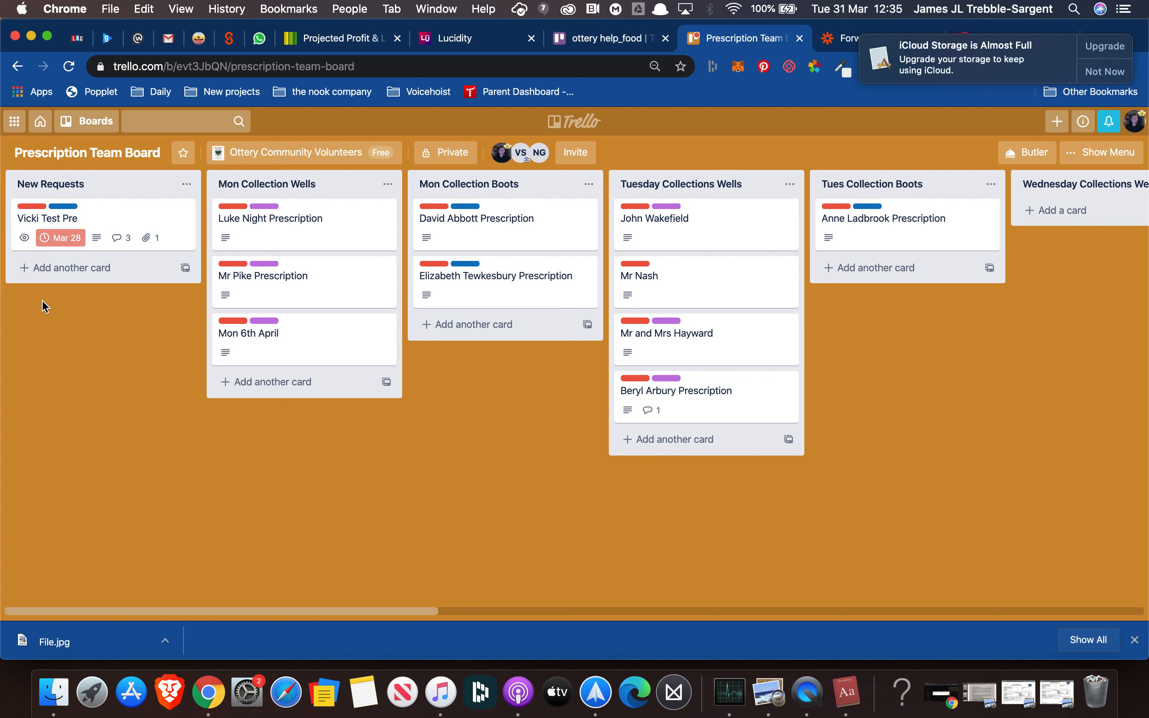
{"action": "left_click", "coordinate": [69, 267]}
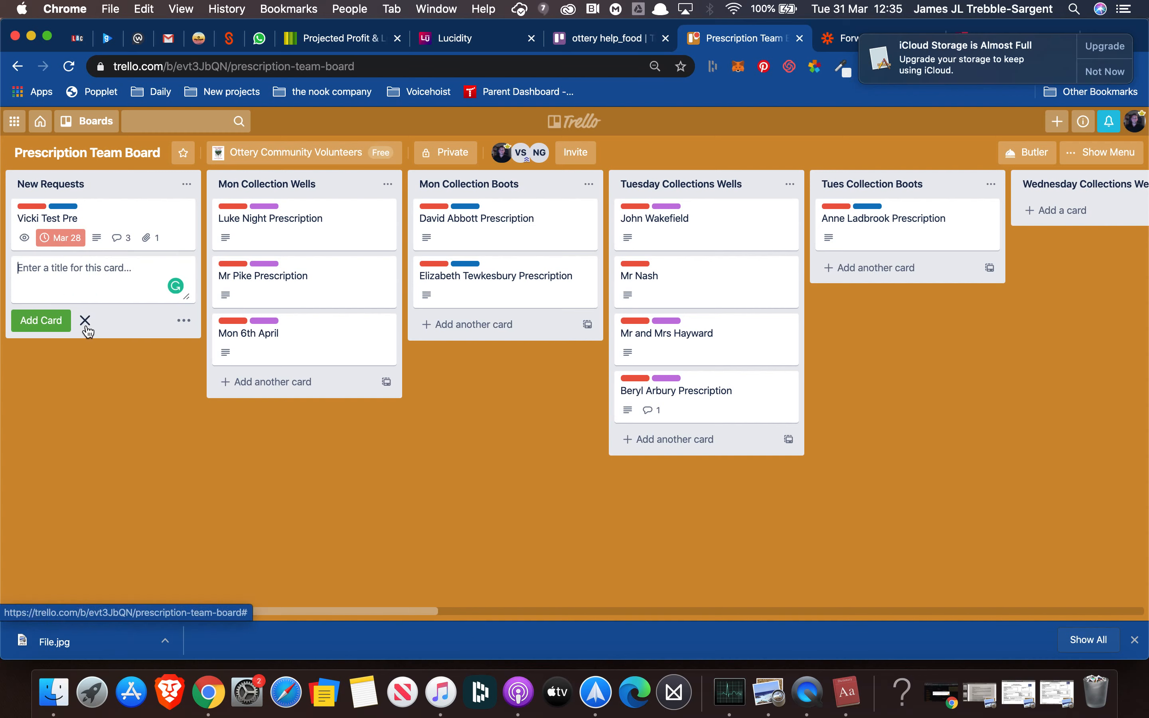
{"action": "type", "text": "HELP ME DAVE --"}
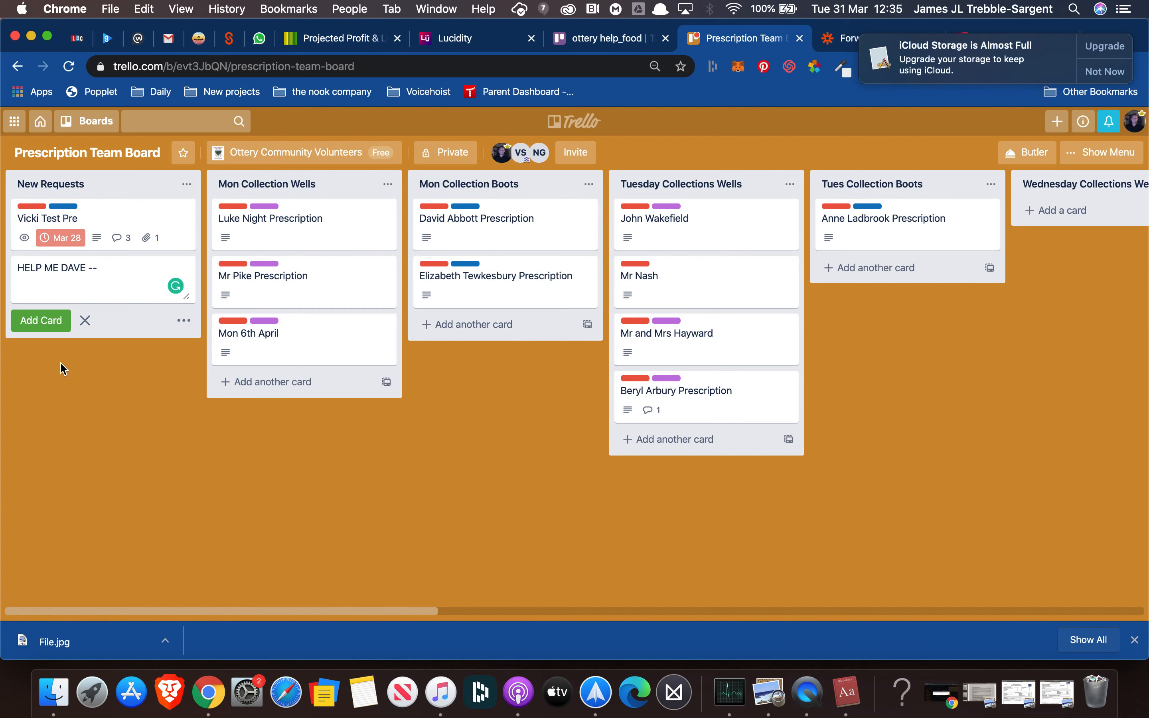
{"action": "key", "text": "BackSpace"}
{"action": "key", "text": "BackSpace"}
{"action": "key", "text": "BackSpace"}
{"action": "key", "text": "BackSpace"}
{"action": "key", "text": "BackSpace"}
{"action": "key", "text": "BackSpace"}
{"action": "key", "text": "BackSpace"}
{"action": "key", "text": "BackSpace"}
{"action": "key", "text": "BackSpace"}
{"action": "key", "text": "BackSpace"}
{"action": "key", "text": "BackSpace"}
{"action": "key", "text": "BackSpace"}
{"action": "key", "text": "BackSpace"}
{"action": "key", "text": "BackSpace"}
{"action": "key", "text": "BackSpace"}
{"action": "left_click", "coordinate": [91, 406]}
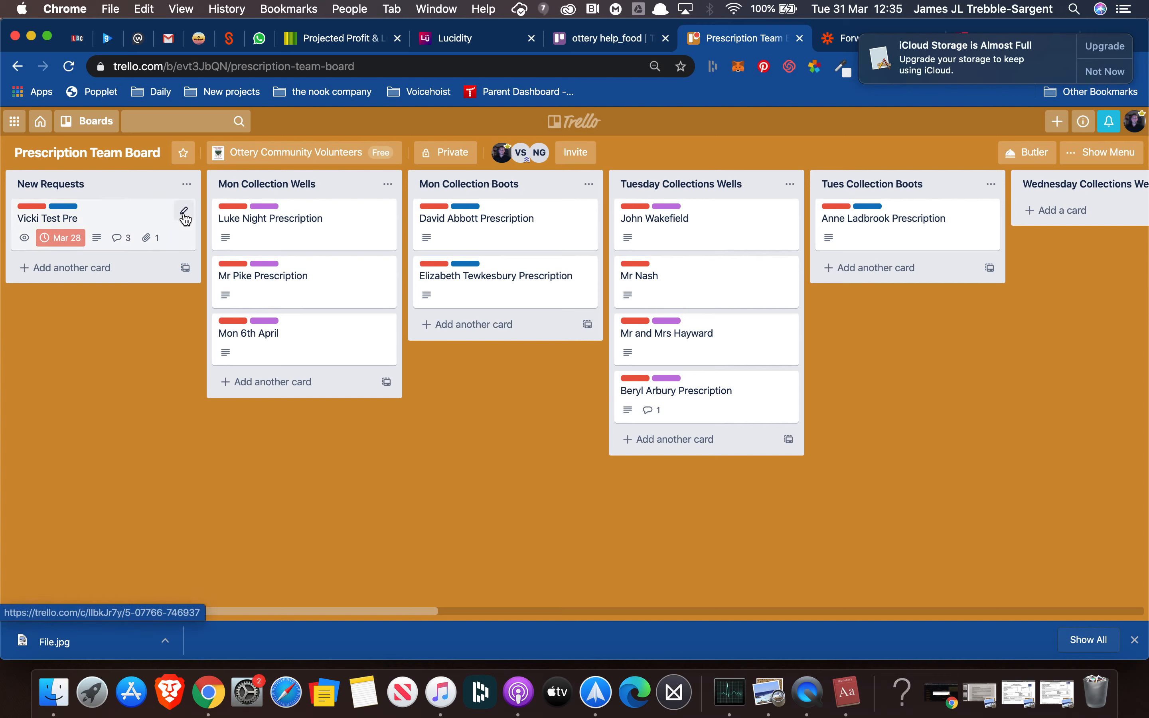
{"action": "left_click", "coordinate": [183, 213]}
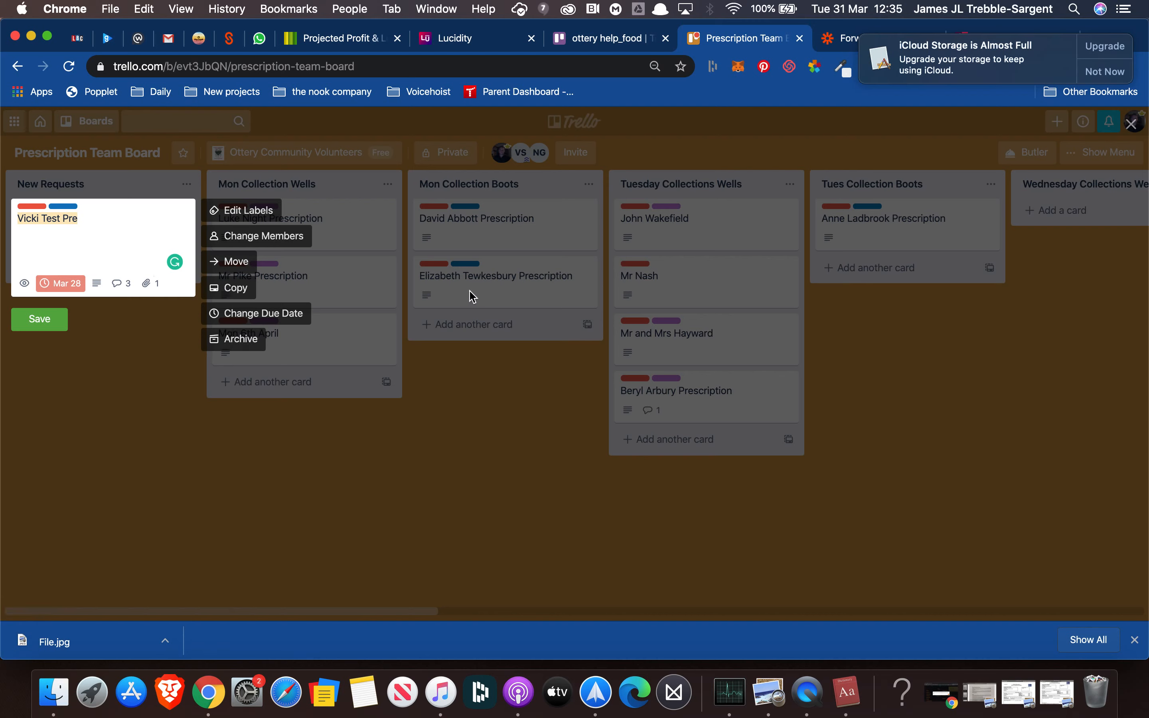
{"action": "left_click", "coordinate": [170, 363]}
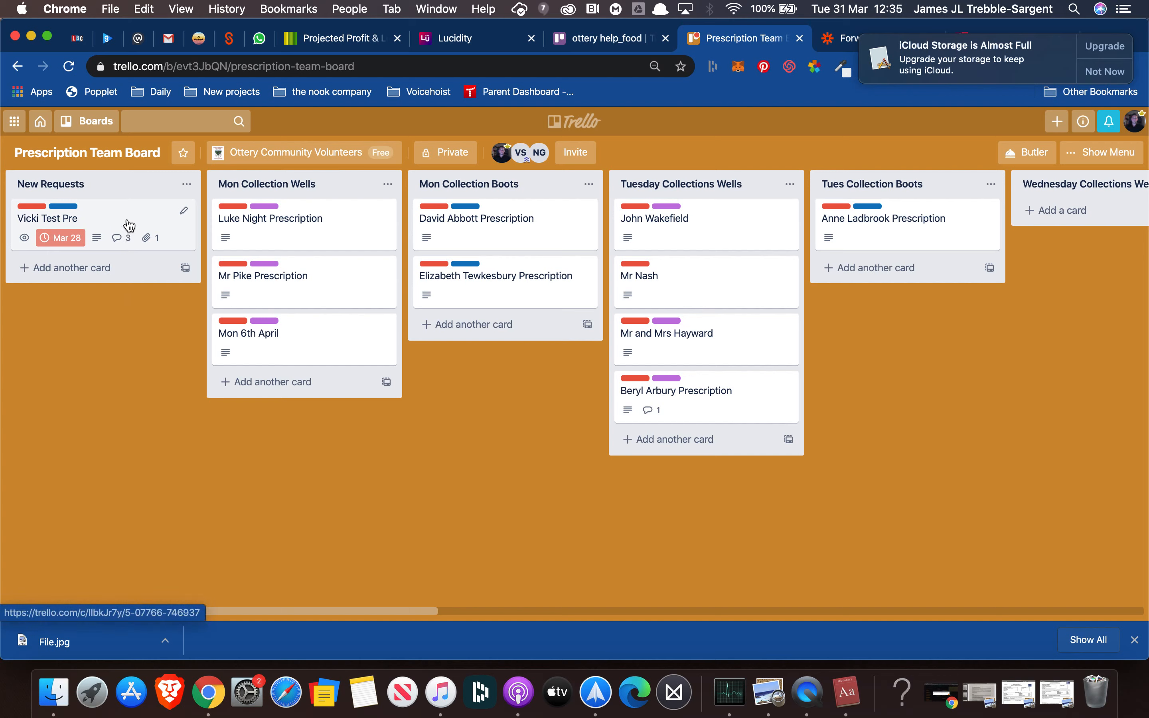
{"action": "mouse_move", "coordinate": [129, 225]}
{"action": "left_mouse_down"}
{"action": "mouse_move", "coordinate": [249, 246]}
{"action": "mouse_move", "coordinate": [159, 218]}
{"action": "mouse_move", "coordinate": [131, 235]}
{"action": "left_mouse_up"}
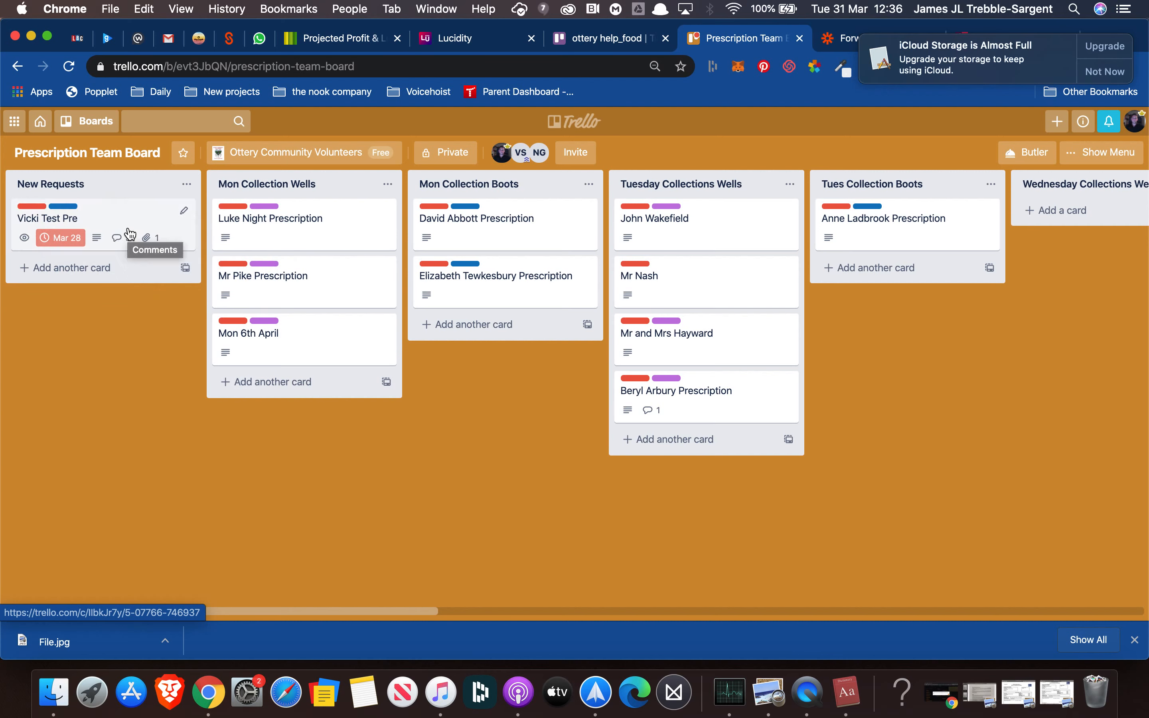